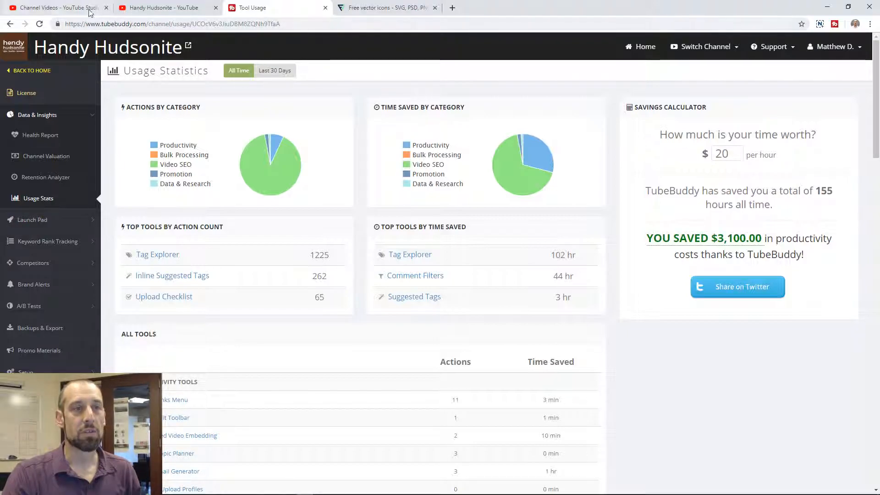
- Open the details of the video "How To Make A Latte At Home" in YouTube Studio and review its tags and best practices
{"action": "left_click", "coordinate": [66, 8]}
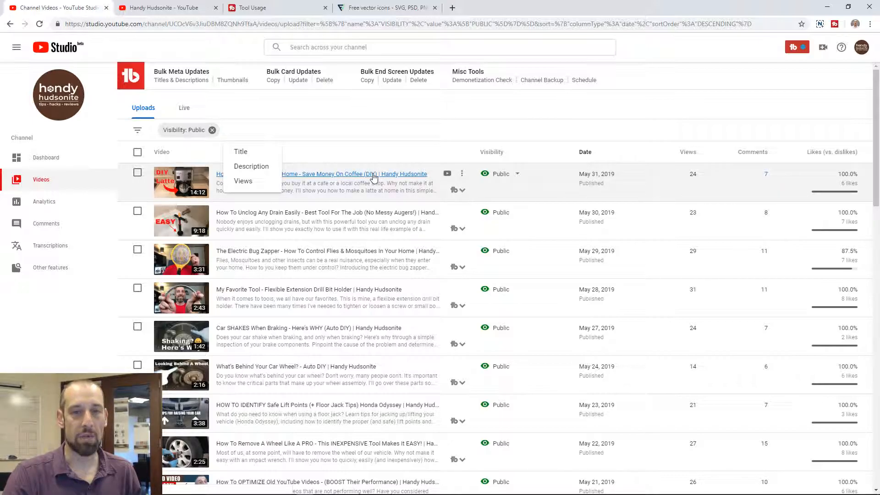
{"action": "left_click", "coordinate": [324, 175]}
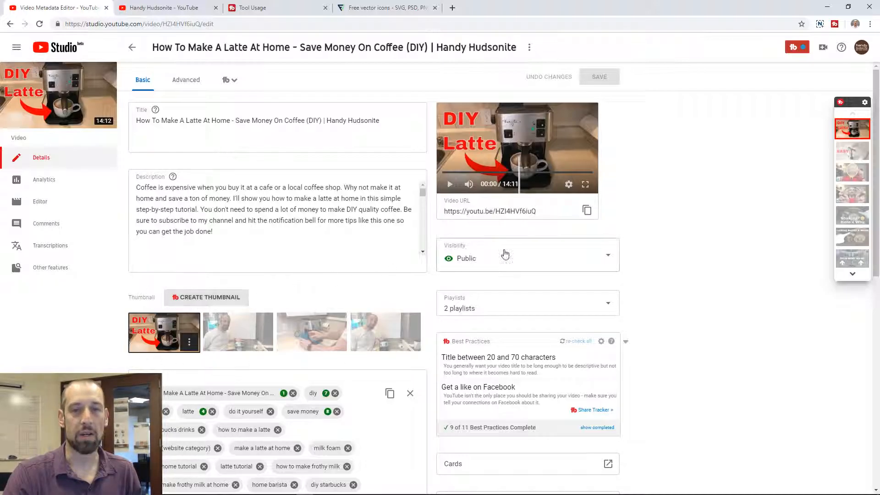
{"action": "scroll", "coordinate": [677, 243], "scroll_direction": "down", "scroll_amount": 3}
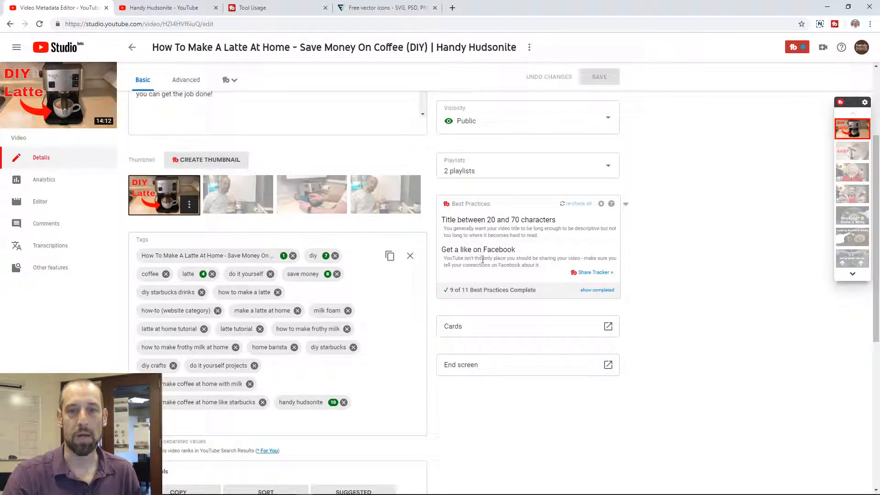
{"action": "scroll", "coordinate": [683, 239], "scroll_direction": "down", "scroll_amount": 3}
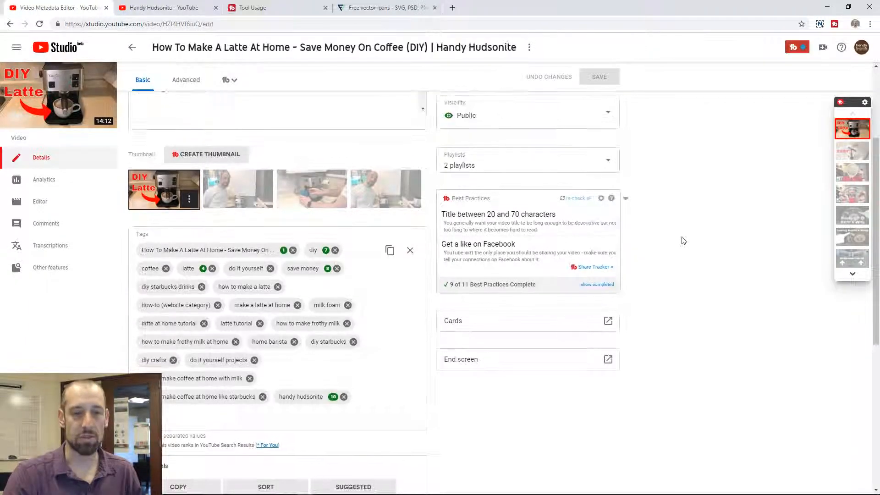
{"action": "scroll", "coordinate": [684, 242], "scroll_direction": "down", "scroll_amount": 3}
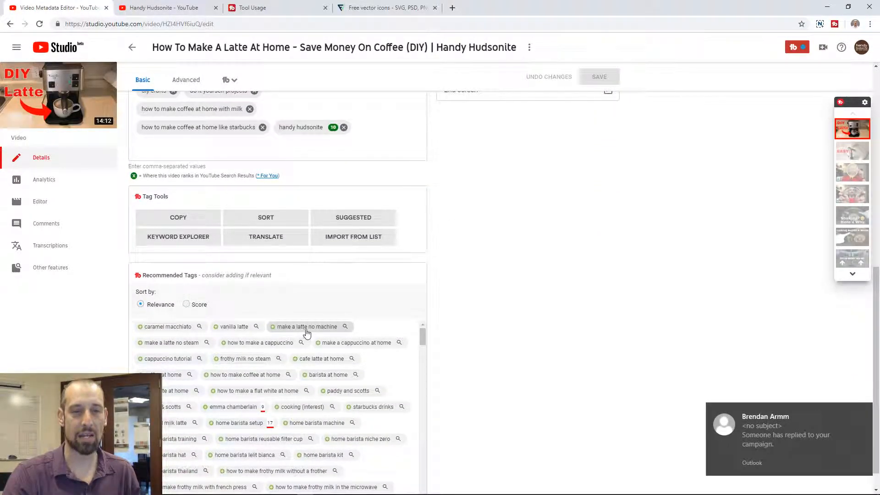
{"action": "scroll", "coordinate": [312, 331], "scroll_direction": "down", "scroll_amount": 2}
{"action": "scroll", "coordinate": [485, 303], "scroll_direction": "up", "scroll_amount": 5}
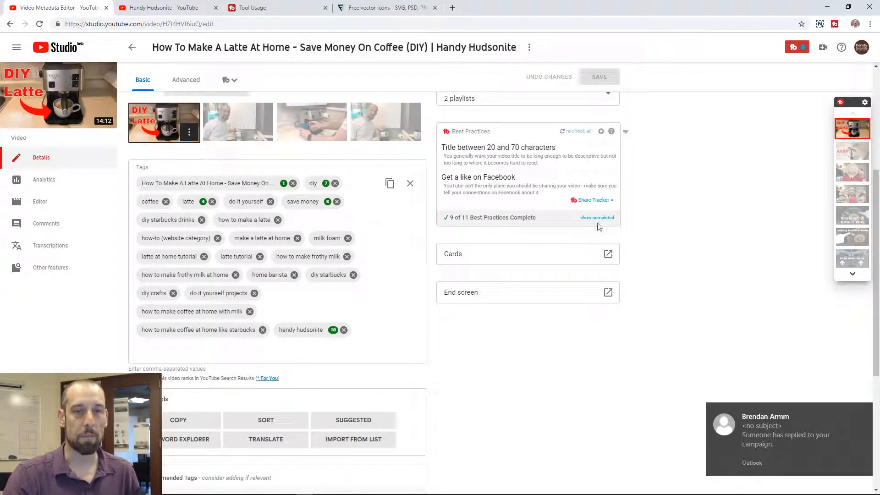
{"action": "scroll", "coordinate": [768, 180], "scroll_direction": "up", "scroll_amount": 1}
{"action": "scroll", "coordinate": [767, 180], "scroll_direction": "up", "scroll_amount": 2}
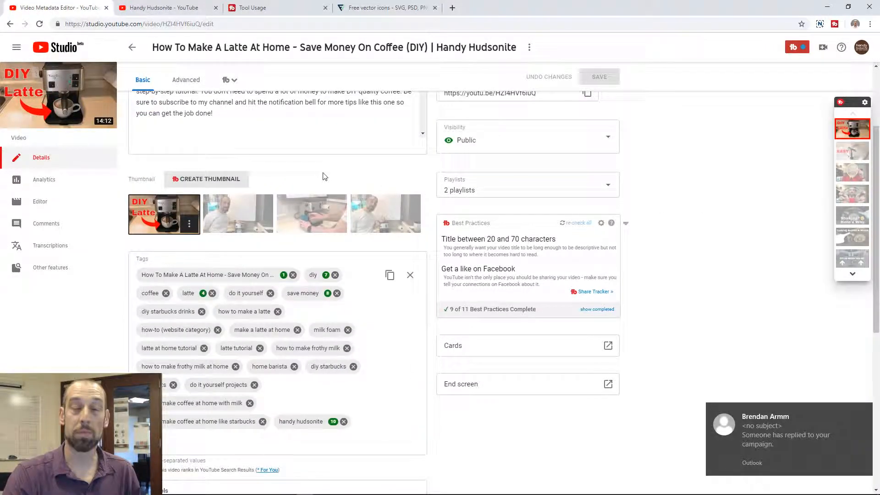
- Start a custom thumbnail using a still frame from the video as background, and play the video with its sound muted
{"action": "left_click", "coordinate": [204, 180]}
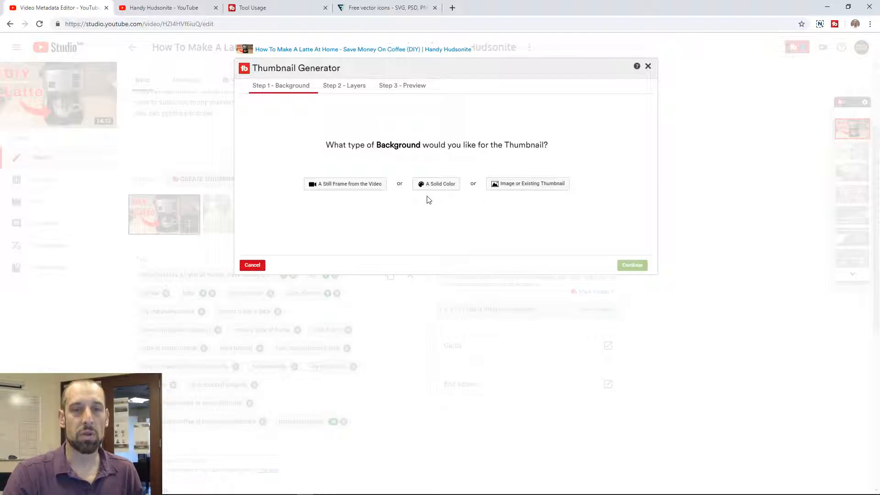
{"action": "left_click", "coordinate": [351, 184]}
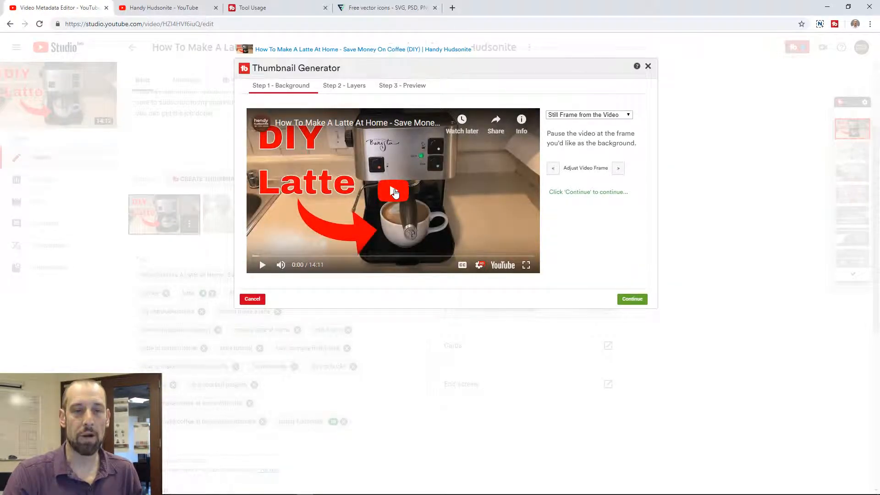
{"action": "left_click", "coordinate": [393, 191]}
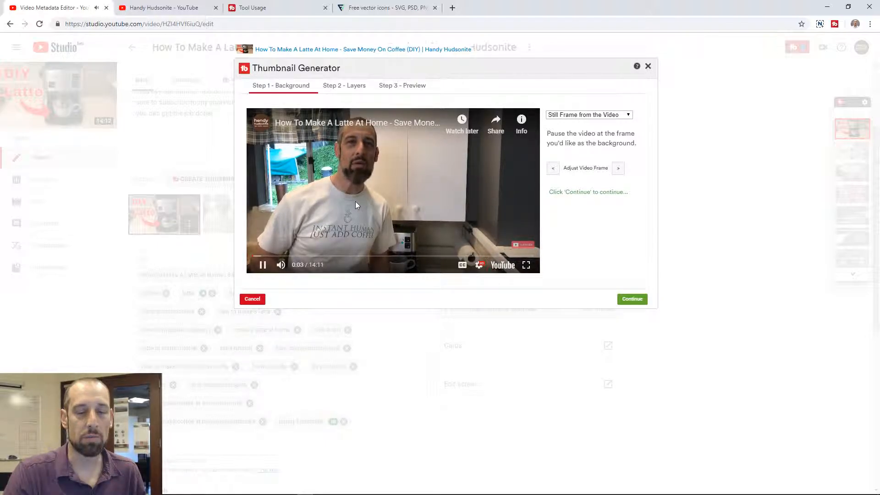
{"action": "left_click", "coordinate": [281, 265]}
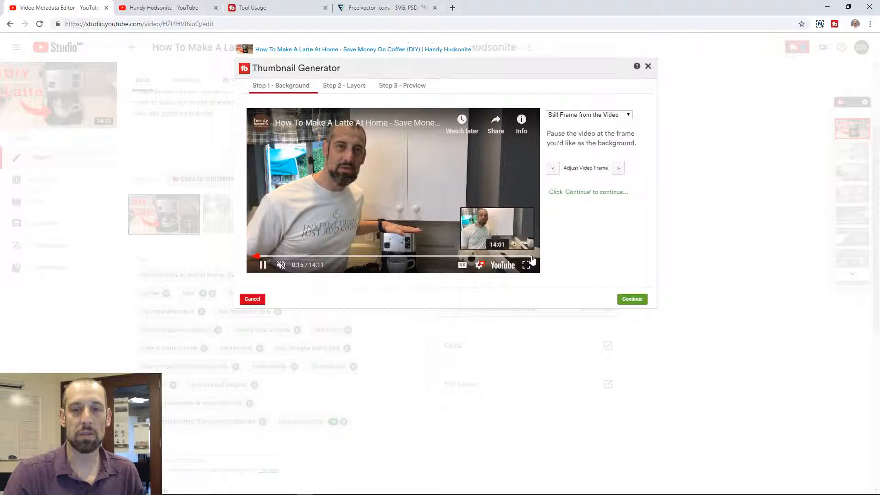
- Choose the coffee machine frame at 8:02 as the thumbnail background and continue to the layers stage
{"action": "left_click", "coordinate": [427, 257]}
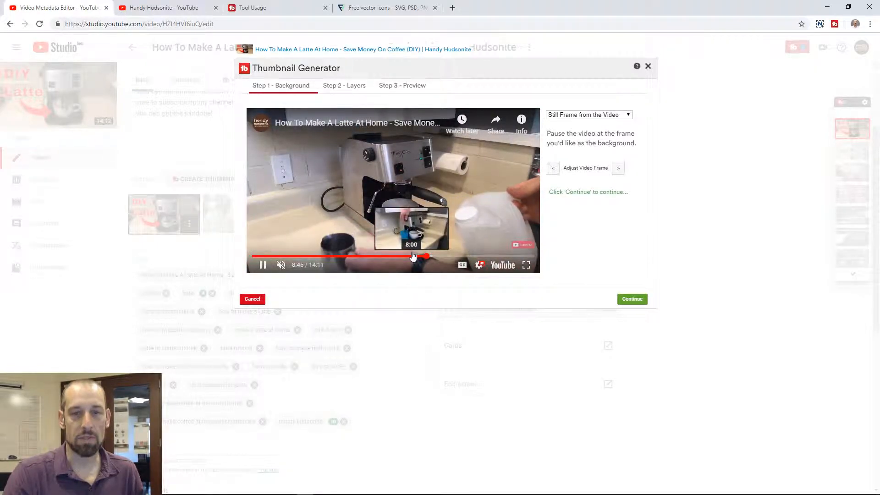
{"action": "left_click", "coordinate": [413, 255]}
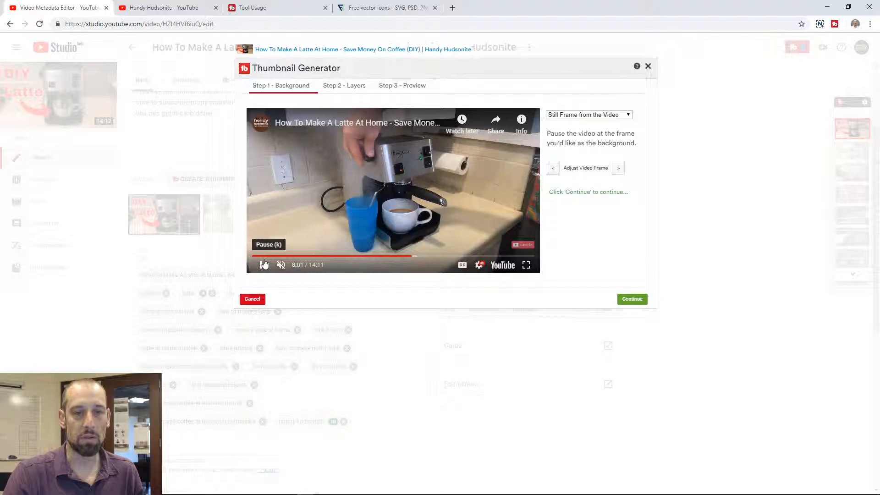
{"action": "left_click", "coordinate": [264, 265]}
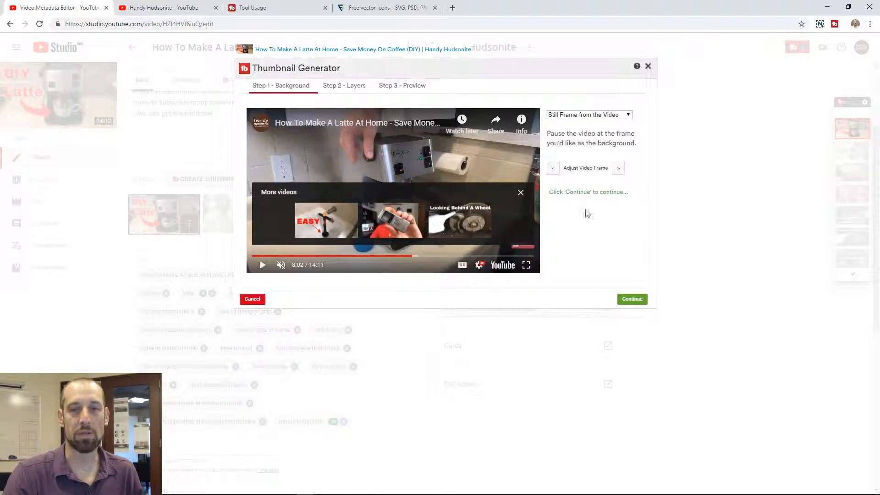
{"action": "left_click", "coordinate": [521, 192]}
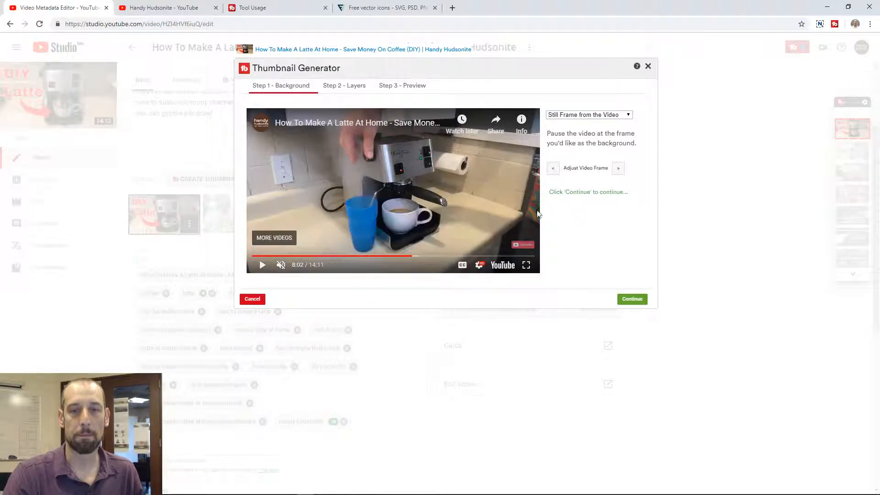
{"action": "left_click", "coordinate": [618, 169]}
{"action": "left_click", "coordinate": [552, 173]}
{"action": "left_click", "coordinate": [552, 172]}
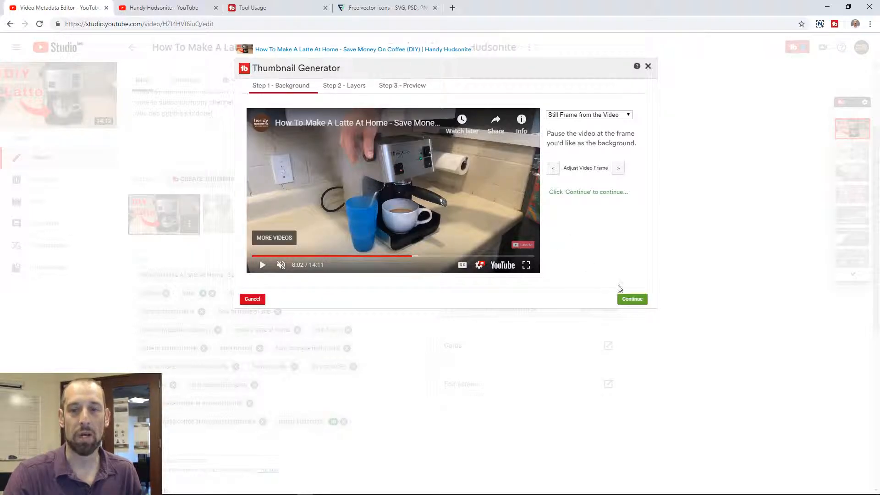
{"action": "left_click", "coordinate": [633, 300]}
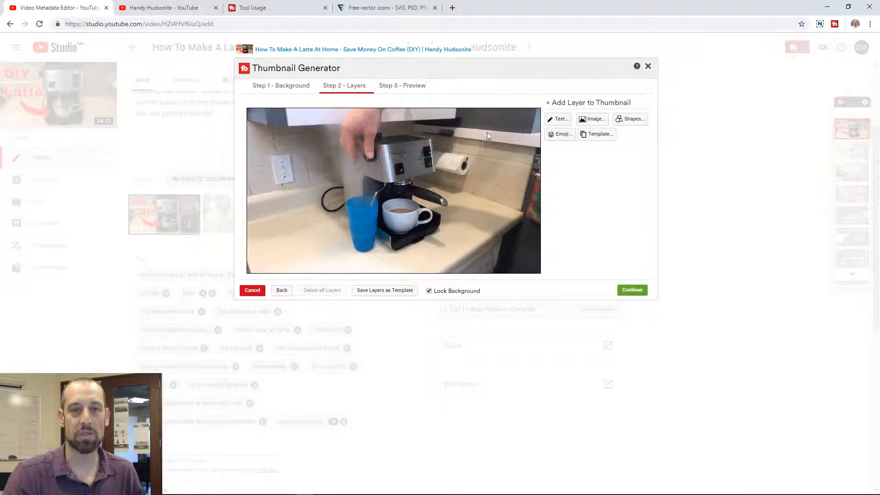
- Set up a text layer reading "Coffee Maker" in white (#ffffff)
{"action": "left_click", "coordinate": [560, 119]}
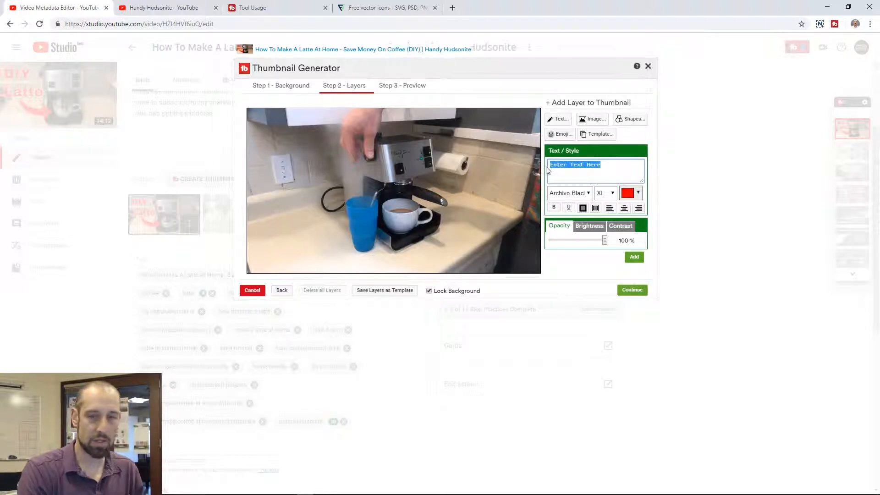
{"action": "type", "text": "Coffee Maker"}
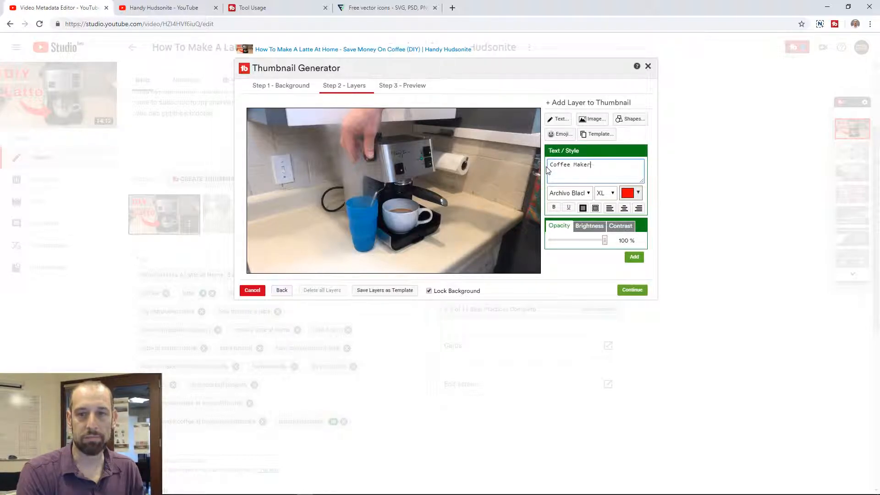
{"action": "left_click", "coordinate": [639, 193]}
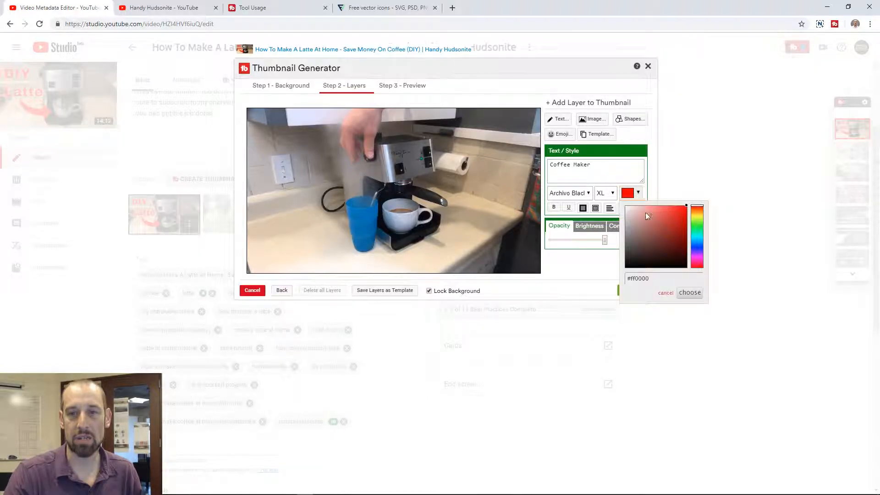
{"action": "left_click", "coordinate": [665, 280]}
{"action": "key", "text": "BackSpace"}
{"action": "key", "text": "BackSpace"}
{"action": "key", "text": "BackSpace"}
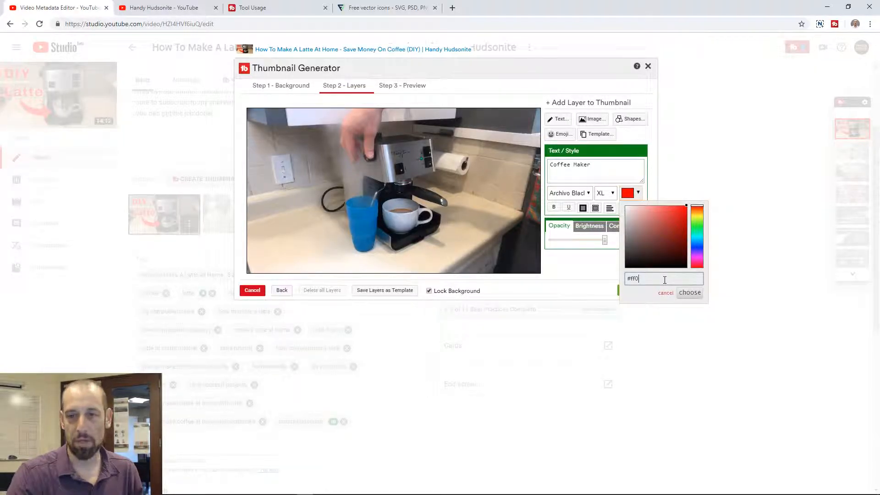
{"action": "type", "text": "fff"}
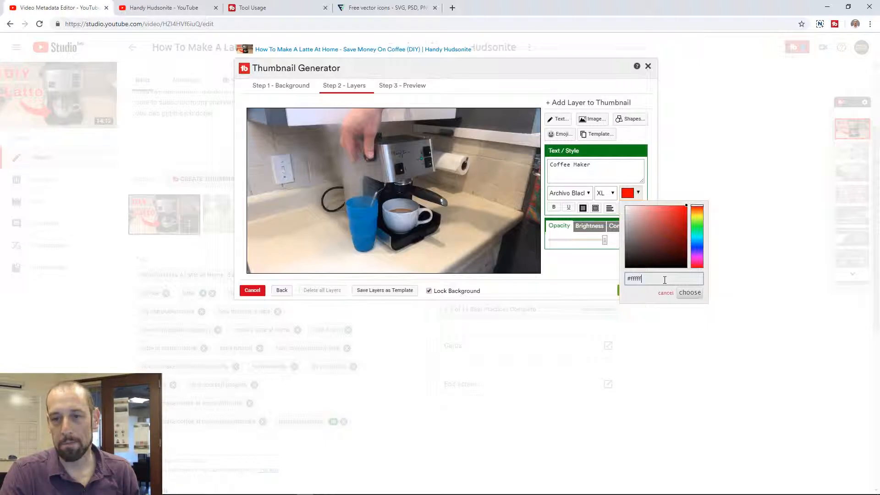
{"action": "left_click", "coordinate": [690, 293]}
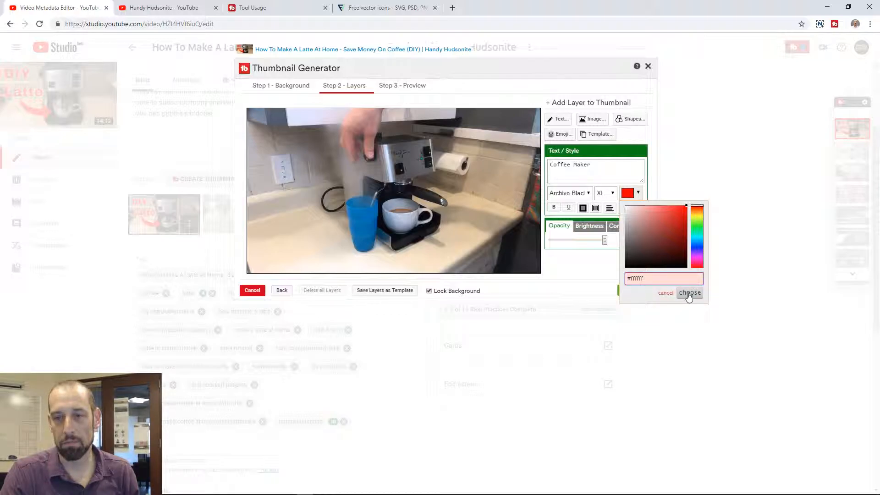
{"action": "left_click", "coordinate": [689, 293]}
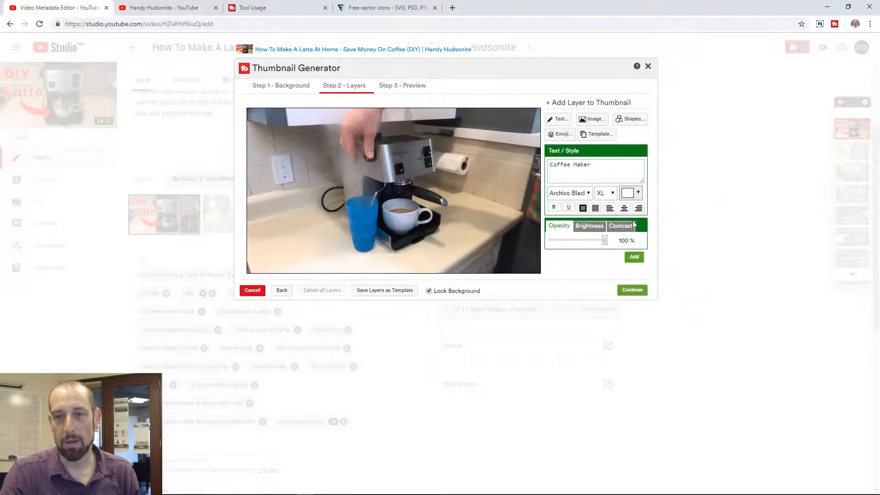
{"action": "left_click", "coordinate": [639, 193]}
{"action": "mouse_move", "coordinate": [625, 209]}
{"action": "left_mouse_down"}
{"action": "mouse_move", "coordinate": [669, 233]}
{"action": "mouse_move", "coordinate": [614, 204]}
{"action": "left_mouse_up"}
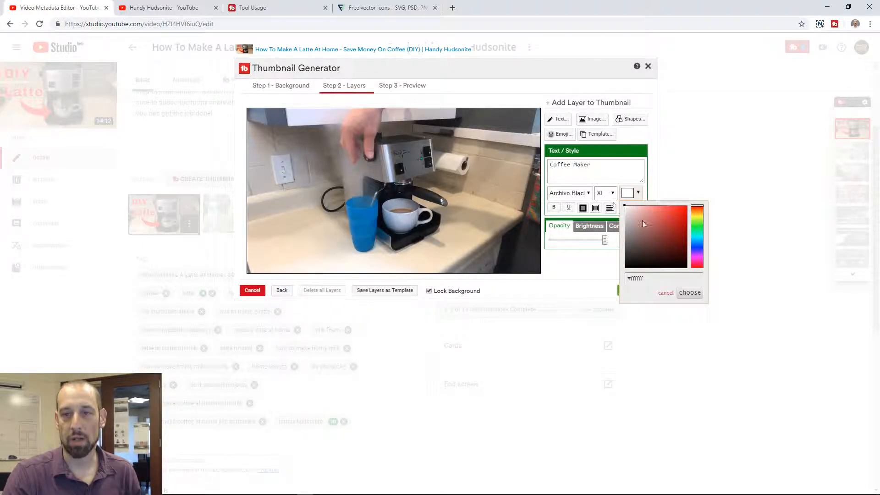
{"action": "left_click", "coordinate": [689, 292]}
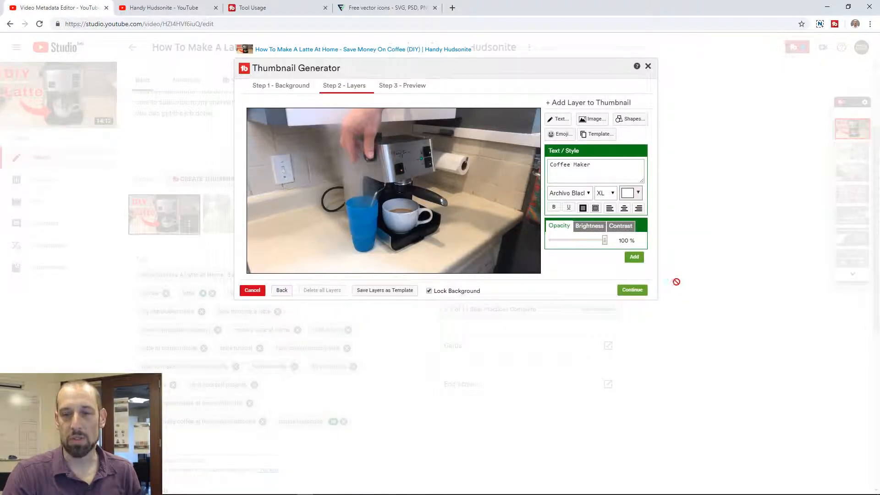
{"action": "left_click", "coordinate": [589, 194]}
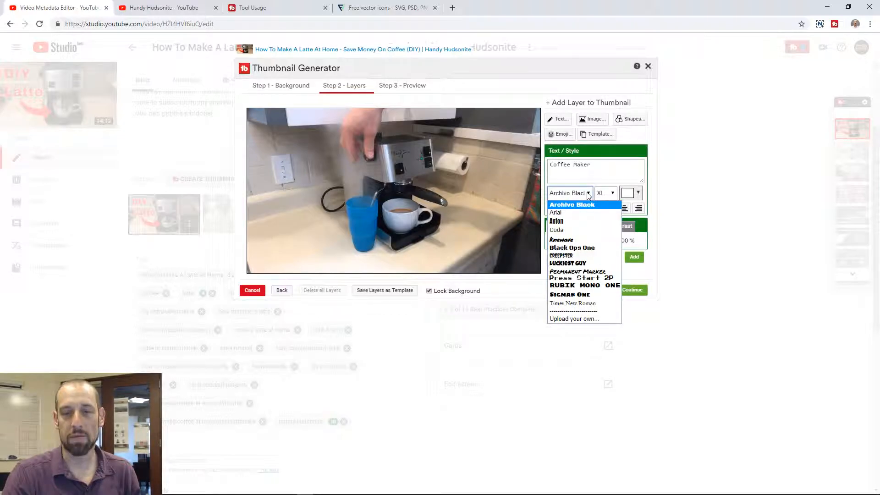
{"action": "left_click", "coordinate": [589, 194]}
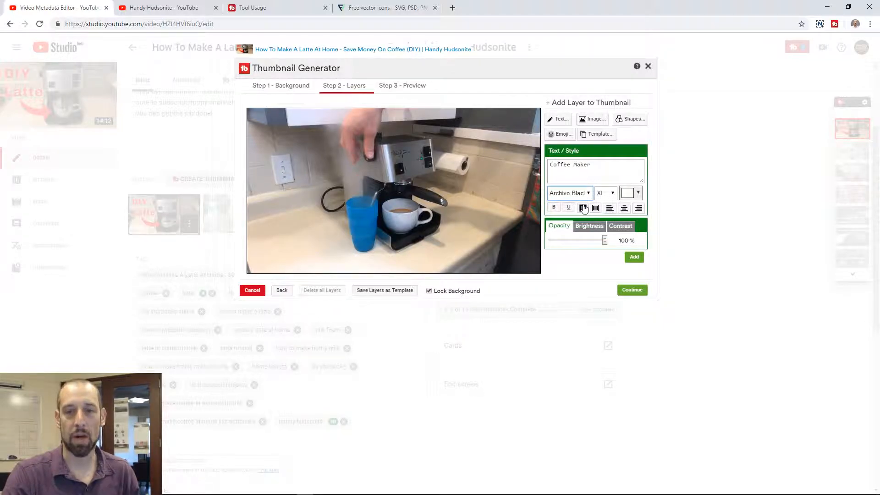
- Add the "Coffee Maker" text to the thumbnail, shrink it to roughly half the image width and center it over the coffee machine
{"action": "left_click", "coordinate": [634, 258]}
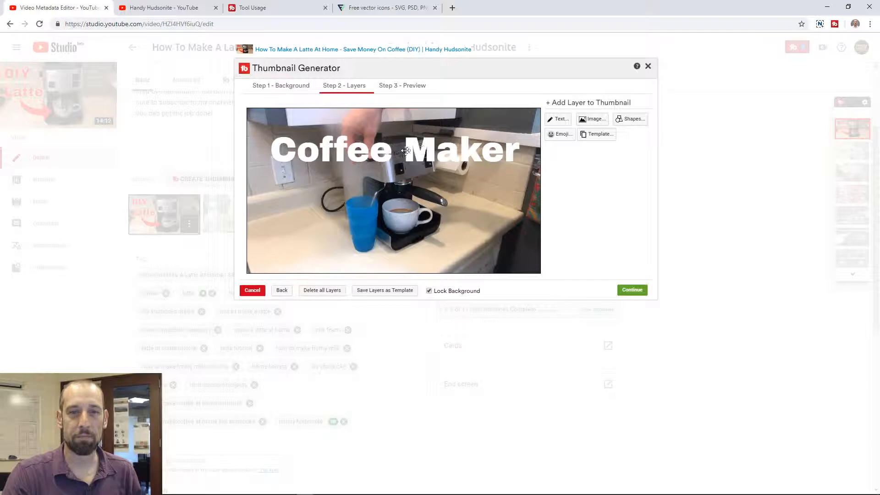
{"action": "left_click_drag", "start_coordinate": [405, 150], "coordinate": [399, 153]}
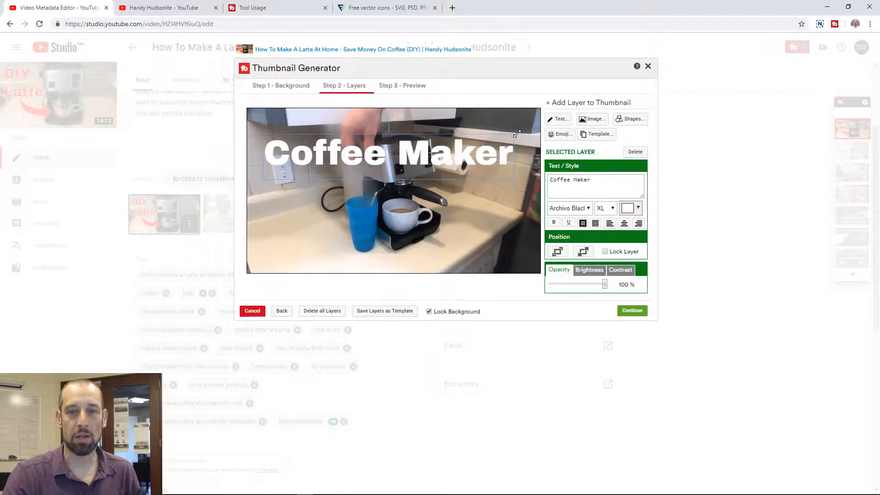
{"action": "left_click_drag", "start_coordinate": [517, 133], "coordinate": [425, 158]}
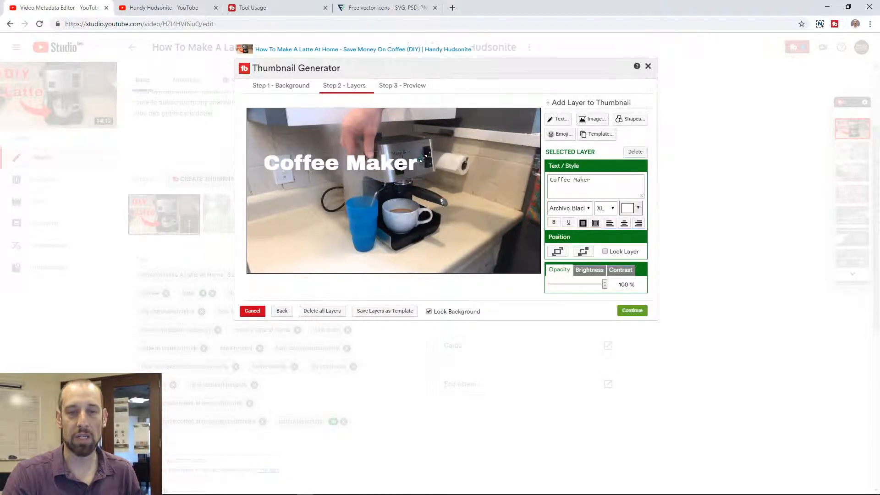
{"action": "left_click_drag", "start_coordinate": [365, 162], "coordinate": [412, 151]}
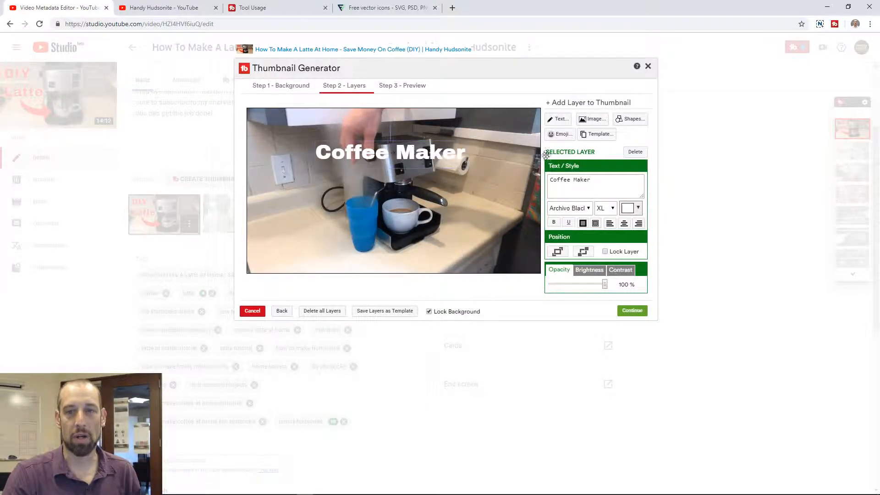
- Add a filled red square to the thumbnail and stretch it into a full-width banner along the image's upper edge
{"action": "left_click", "coordinate": [630, 120]}
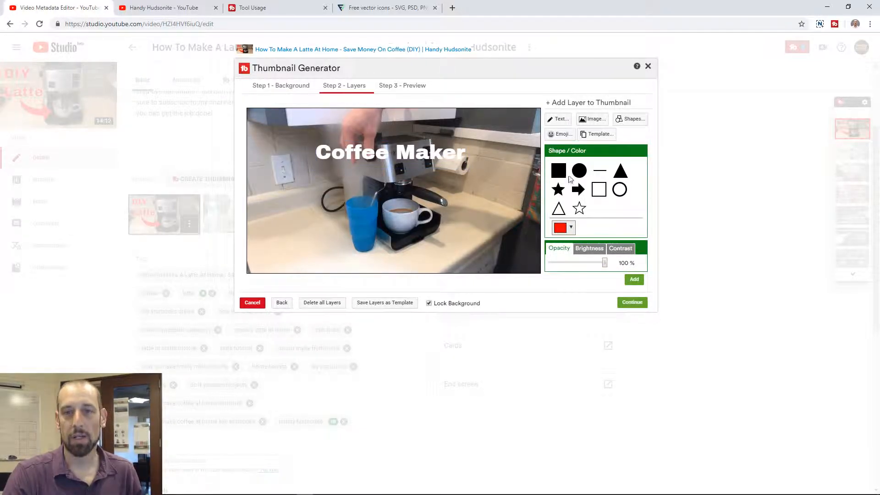
{"action": "left_click", "coordinate": [558, 172]}
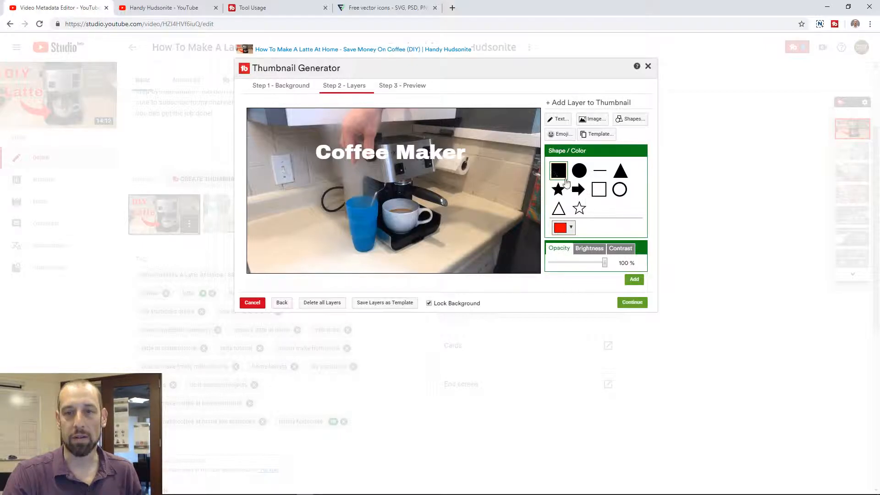
{"action": "left_click", "coordinate": [634, 279]}
{"action": "left_click_drag", "start_coordinate": [339, 161], "coordinate": [542, 125]}
- Move the "Coffee Maker" text onto the red banner, bring it to the front, enlarge it to about two thirds of the image width and center it
{"action": "left_click_drag", "start_coordinate": [385, 152], "coordinate": [385, 126]}
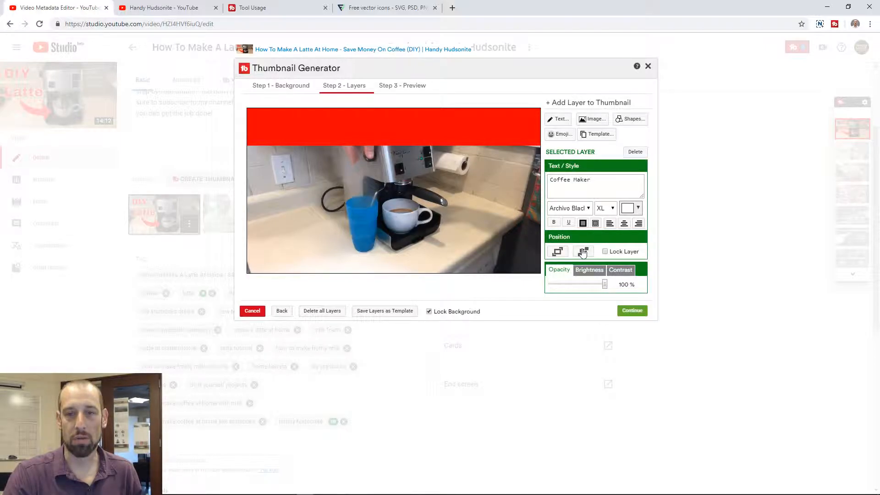
{"action": "left_click", "coordinate": [557, 251]}
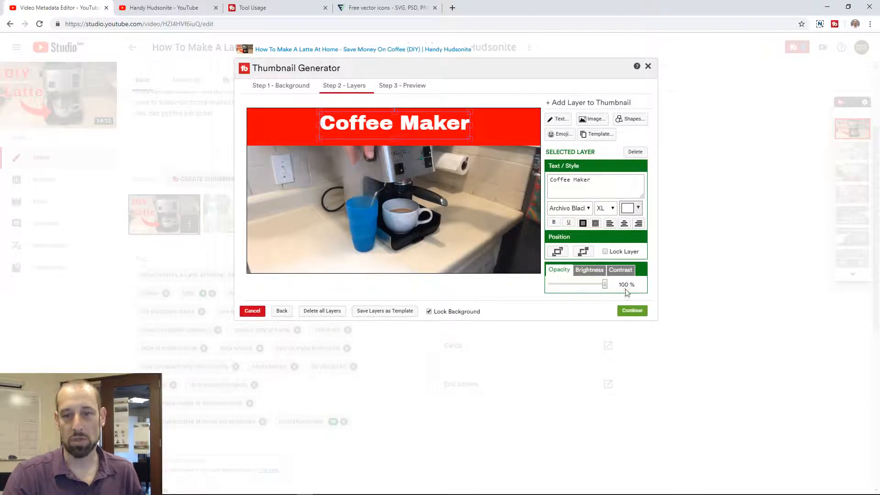
{"action": "left_click_drag", "start_coordinate": [424, 122], "coordinate": [524, 110]}
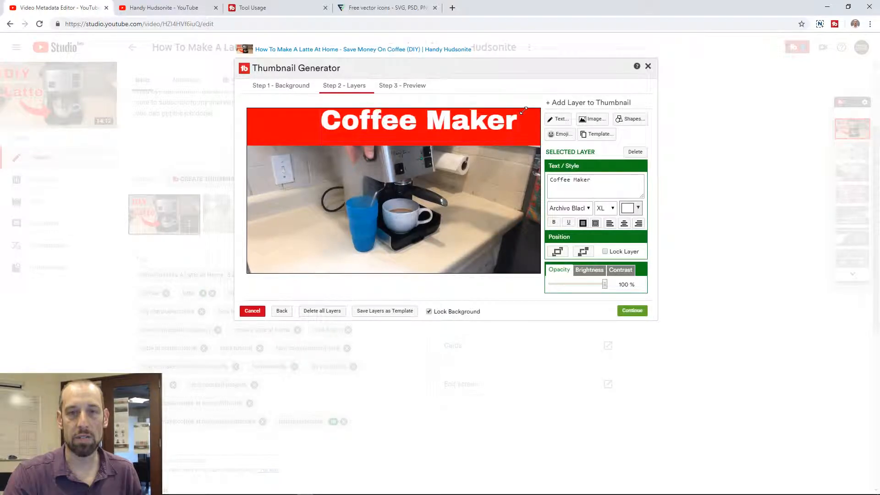
{"action": "left_click_drag", "start_coordinate": [461, 125], "coordinate": [435, 131]}
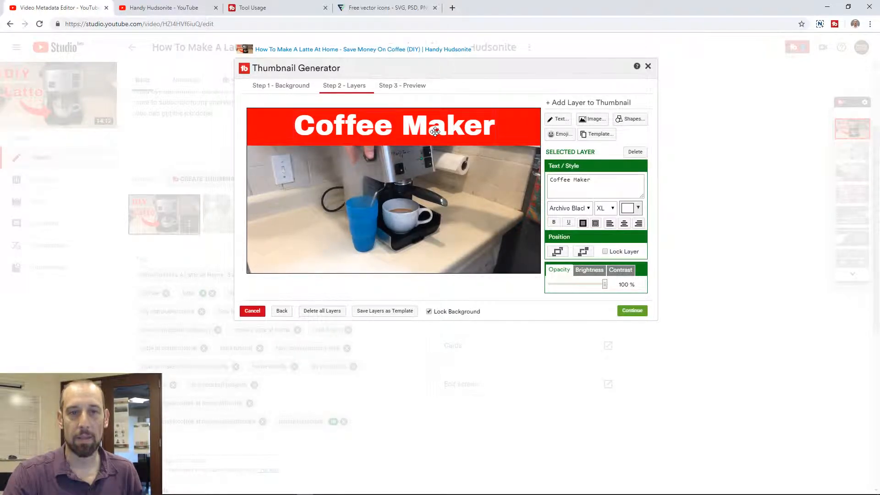
{"action": "left_click", "coordinate": [448, 138]}
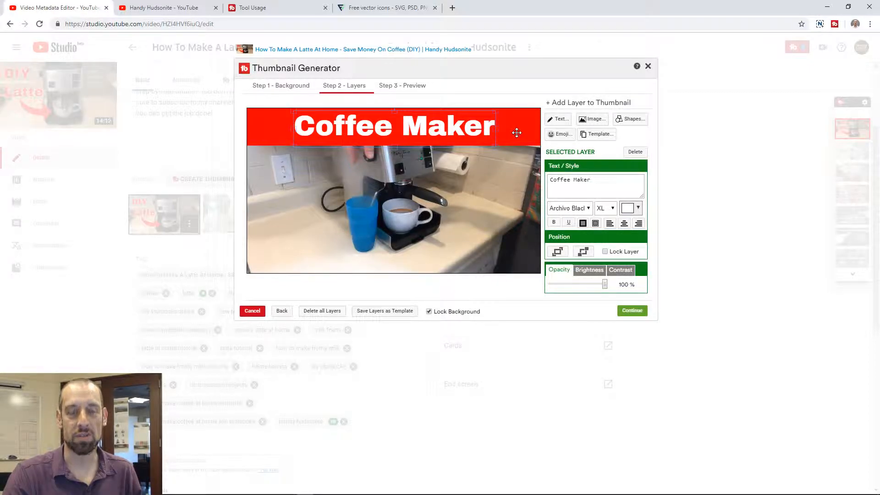
- Move the red banner and the "Coffee Maker" text down to the lower edge of the thumbnail
{"action": "left_click_drag", "start_coordinate": [516, 130], "coordinate": [498, 260]}
{"action": "left_click_drag", "start_coordinate": [447, 128], "coordinate": [439, 263]}
{"action": "left_click", "coordinate": [499, 238]}
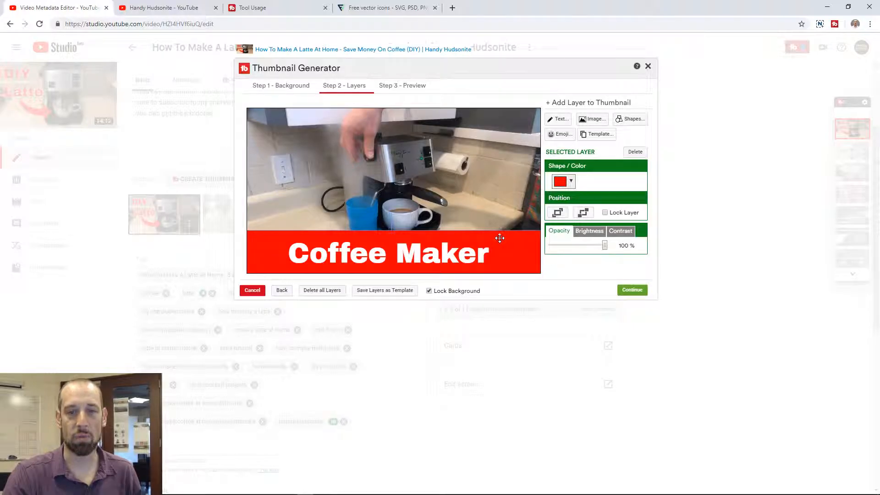
- Add the white broom icon from the custom images, shrink it and place it right of the coffee machine, above the banner
{"action": "left_click", "coordinate": [625, 123]}
{"action": "left_click", "coordinate": [593, 119]}
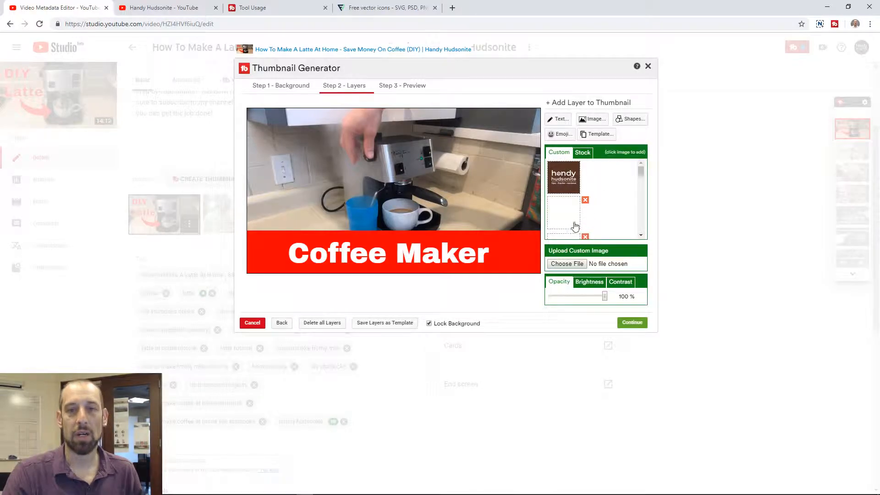
{"action": "left_click", "coordinate": [568, 208]}
{"action": "left_click_drag", "start_coordinate": [315, 153], "coordinate": [369, 158]}
{"action": "mouse_move", "coordinate": [431, 117]}
{"action": "left_mouse_down"}
{"action": "mouse_move", "coordinate": [358, 204]}
{"action": "mouse_move", "coordinate": [511, 215]}
{"action": "mouse_move", "coordinate": [497, 185]}
{"action": "left_mouse_up"}
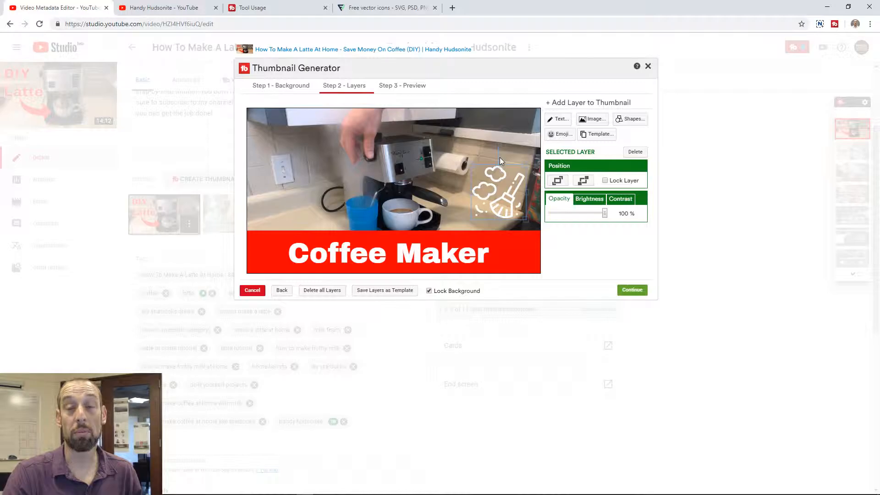
- Look at the Flaticon icon site and the thumbnails on the channel's videos page, and return to the thumbnail editor
{"action": "left_click", "coordinate": [591, 120]}
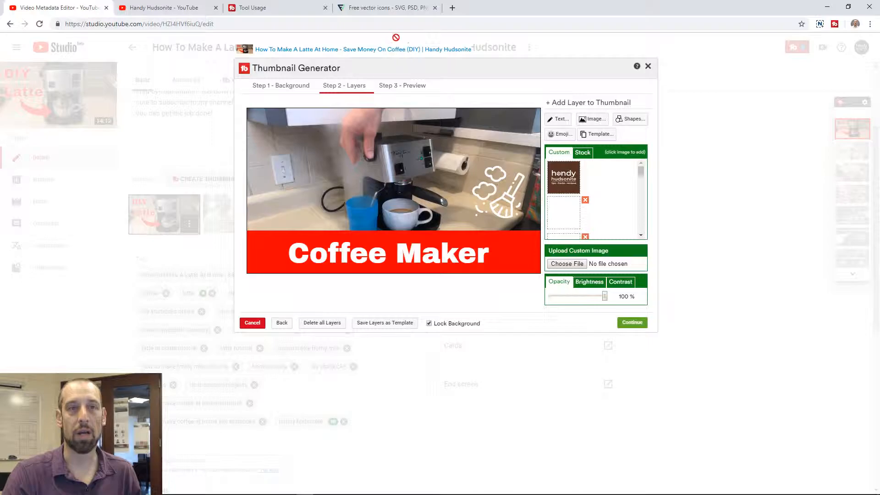
{"action": "left_click", "coordinate": [399, 10]}
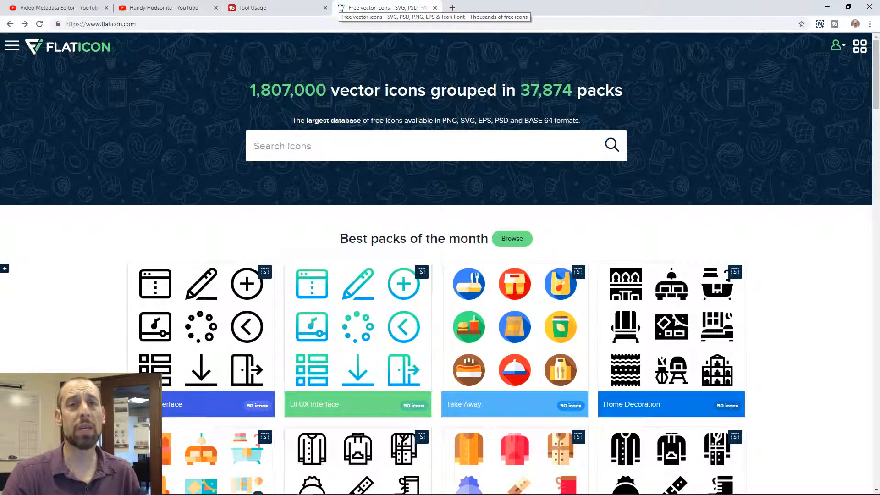
{"action": "left_click", "coordinate": [251, 9]}
{"action": "left_click", "coordinate": [170, 11]}
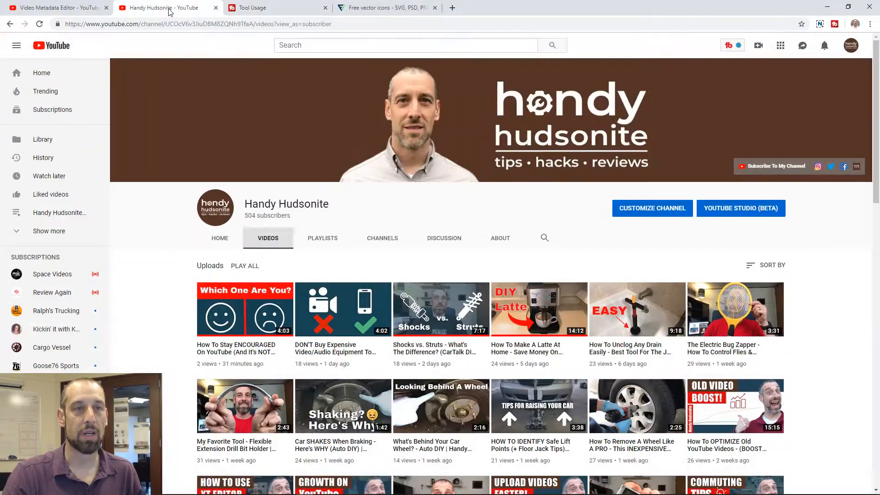
{"action": "left_click", "coordinate": [81, 8]}
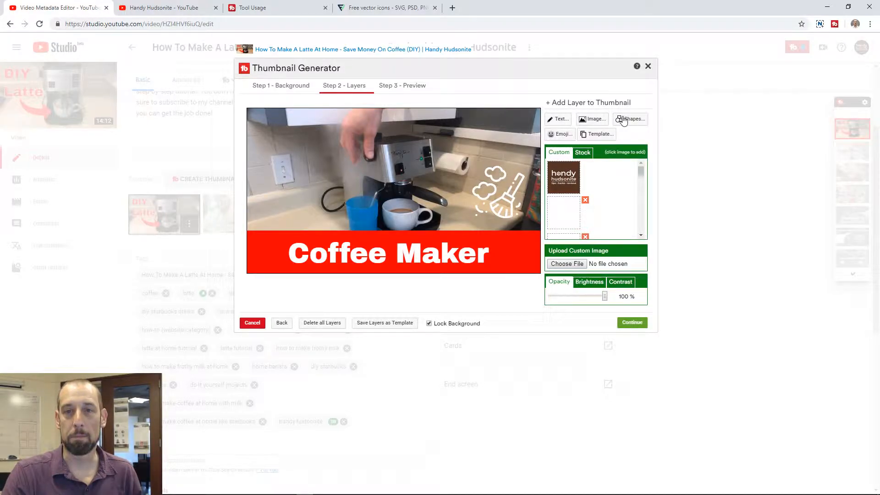
- Add the grinning face emoji left of the coffee machine and preview the thumbnail among YouTube search results
{"action": "left_click", "coordinate": [561, 134]}
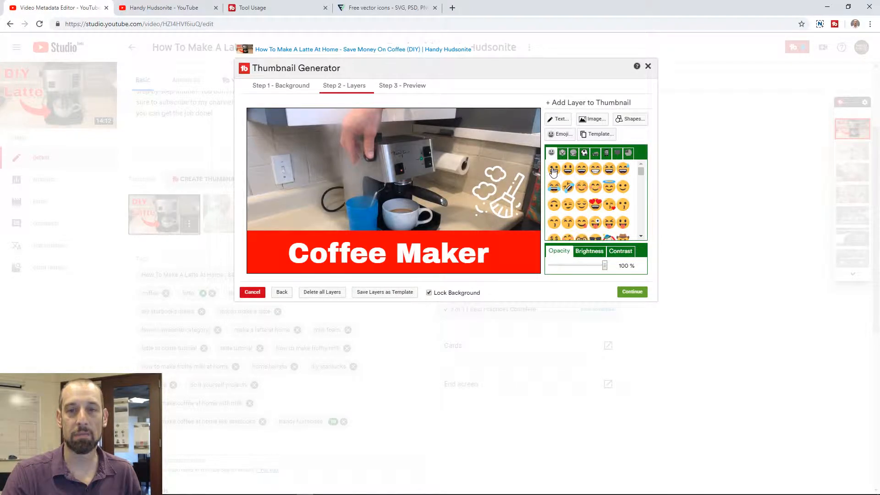
{"action": "left_click", "coordinate": [553, 170]}
{"action": "left_click_drag", "start_coordinate": [328, 170], "coordinate": [276, 163]}
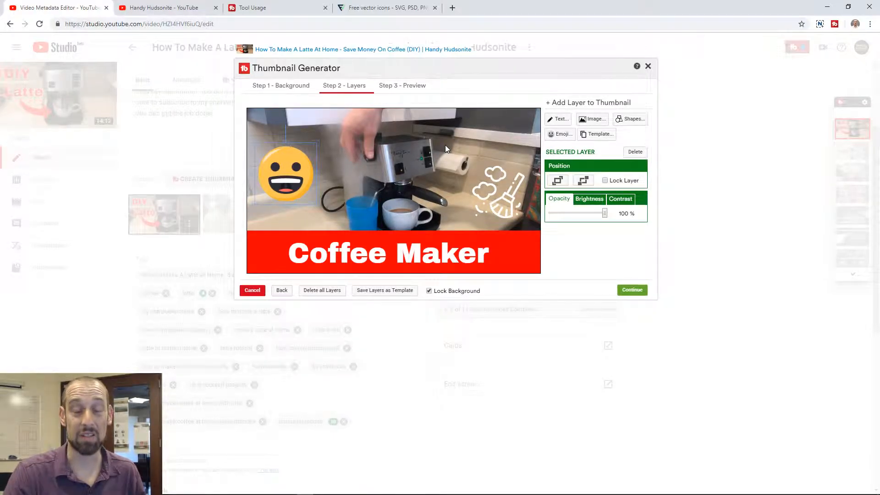
{"action": "left_click", "coordinate": [631, 291]}
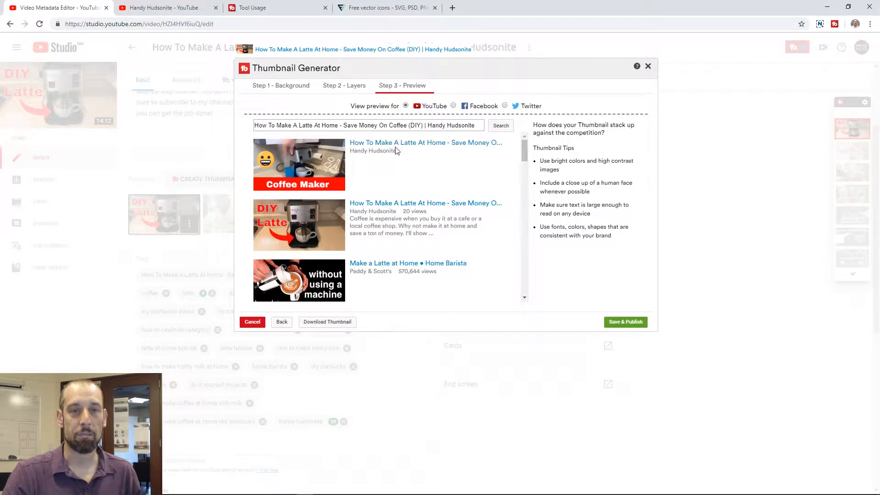
- Return to the layers stage and save the layers as a template named "Coffee Thumbnail"
{"action": "left_click", "coordinate": [281, 323]}
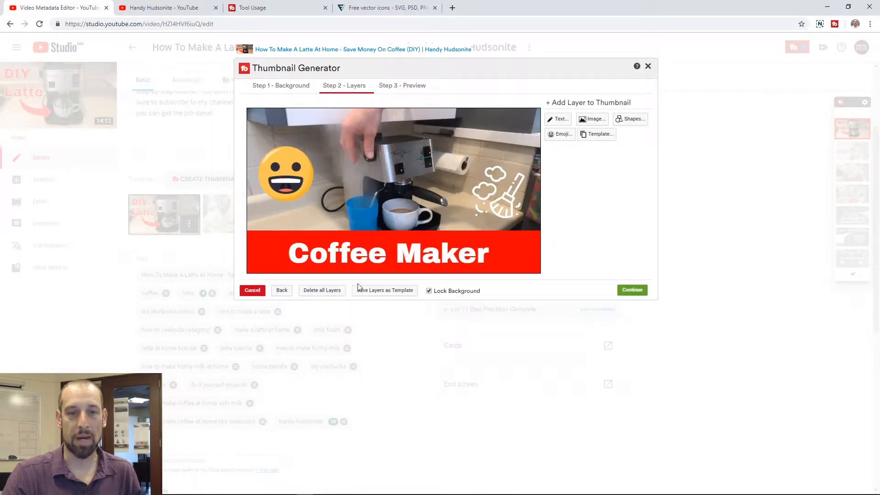
{"action": "left_click", "coordinate": [383, 292]}
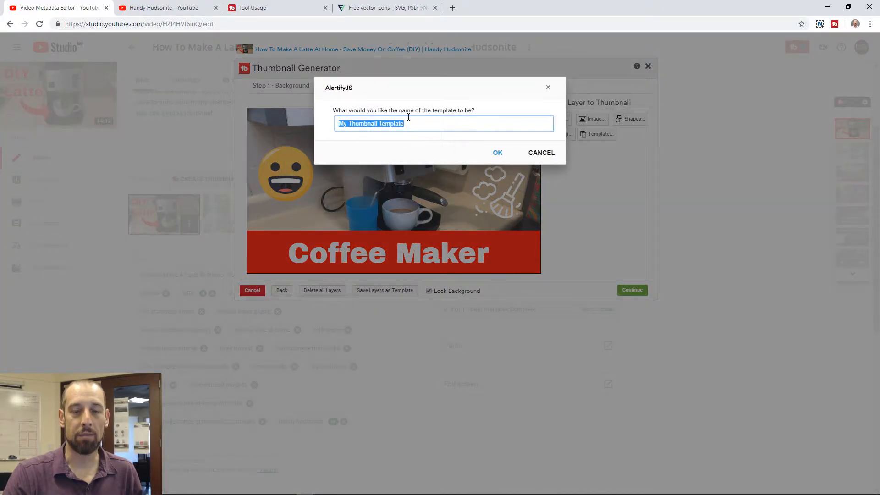
{"action": "type", "text": "Cof"}
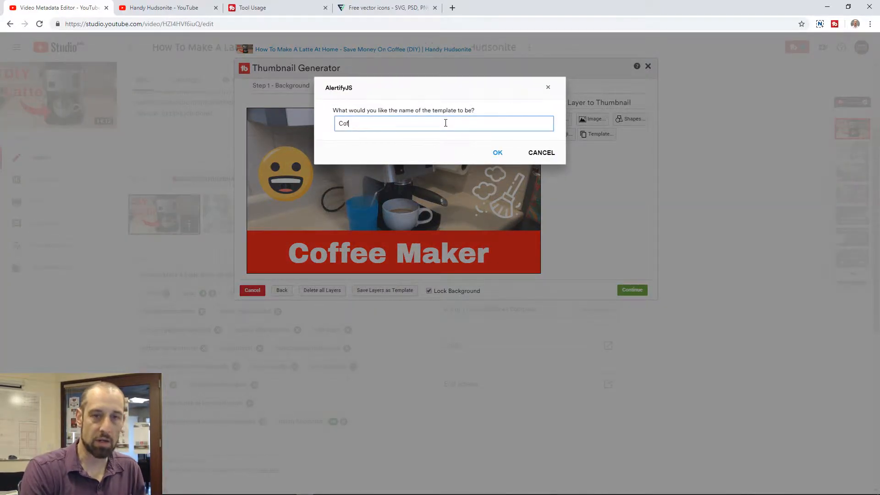
{"action": "type", "text": "fe M"}
{"action": "key", "text": "BackSpace"}
{"action": "key", "text": "BackSpace"}
{"action": "type", "text": "e"}
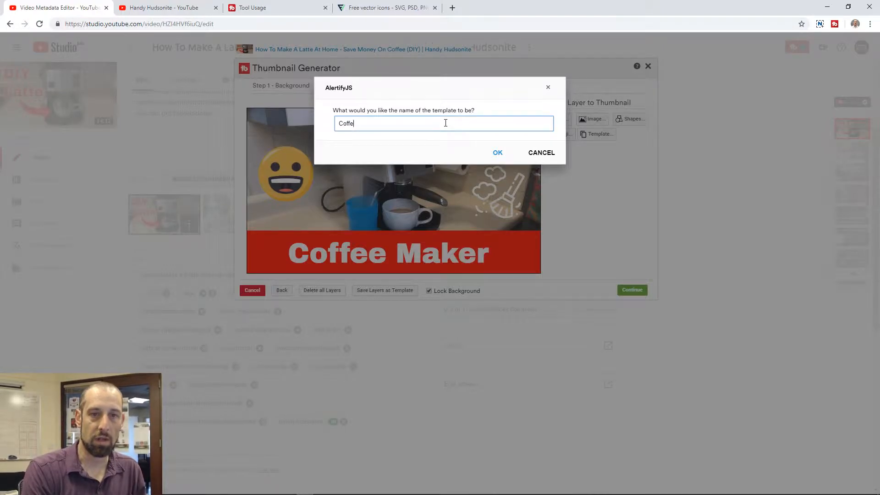
{"action": "type", "text": " Thumbnail"}
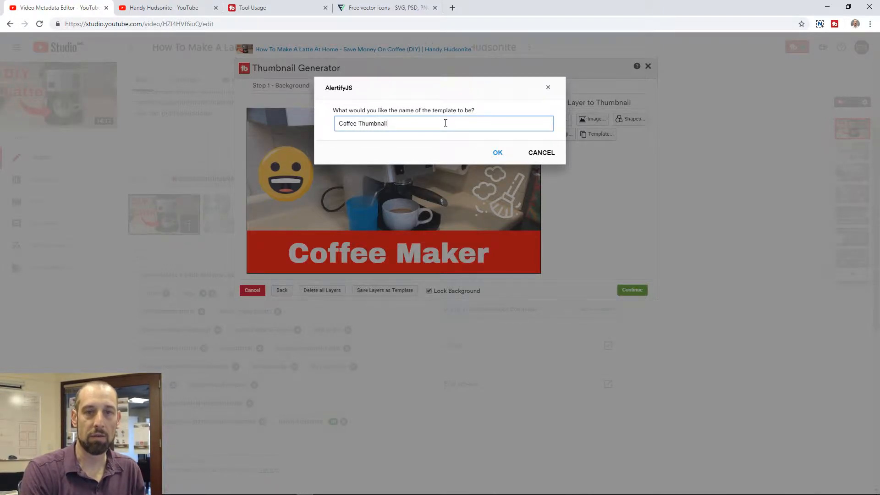
{"action": "left_click", "coordinate": [498, 153]}
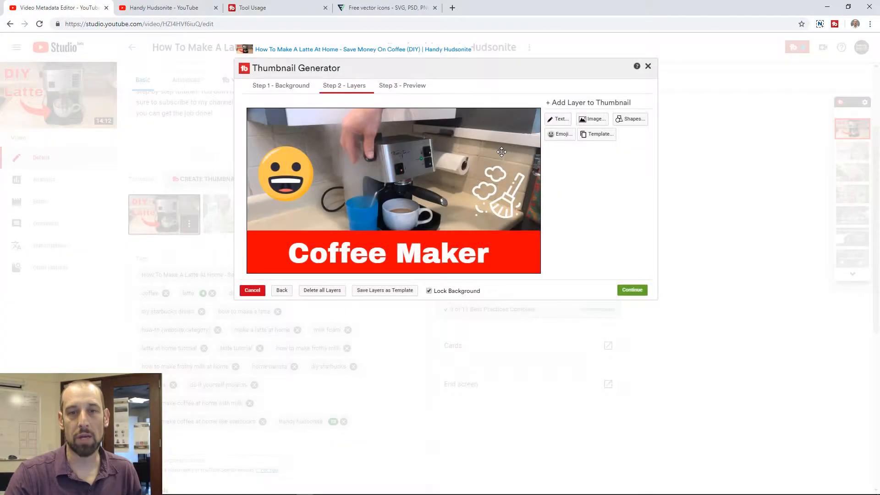
- Preview the finished thumbnail against competing YouTube videos, return to the layers, and view the channel's uploaded videos page
{"action": "left_click", "coordinate": [633, 290]}
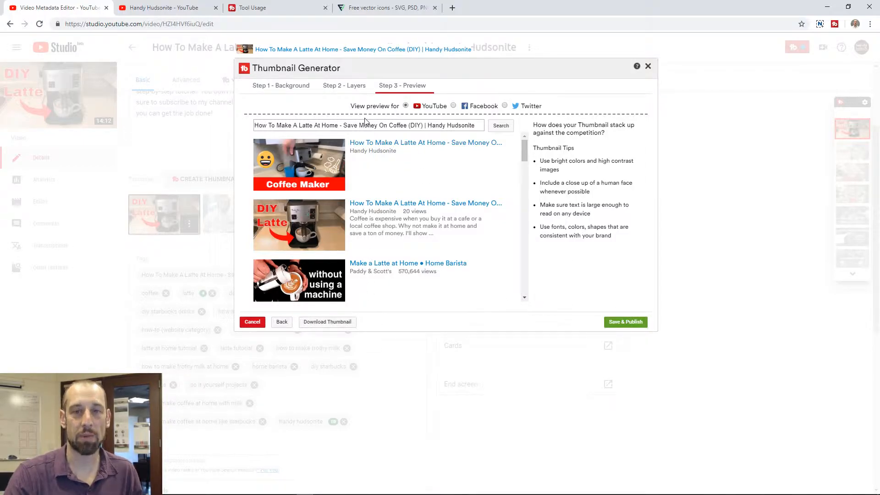
{"action": "left_click", "coordinate": [281, 322]}
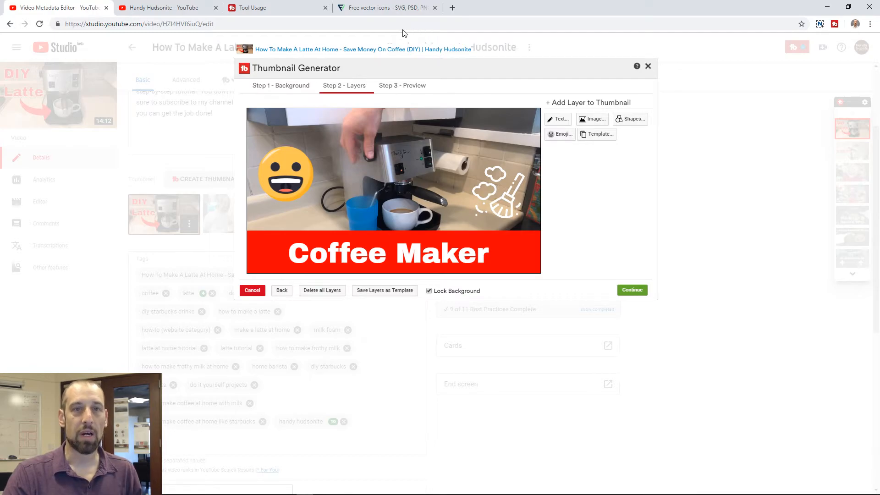
{"action": "left_click", "coordinate": [161, 9]}
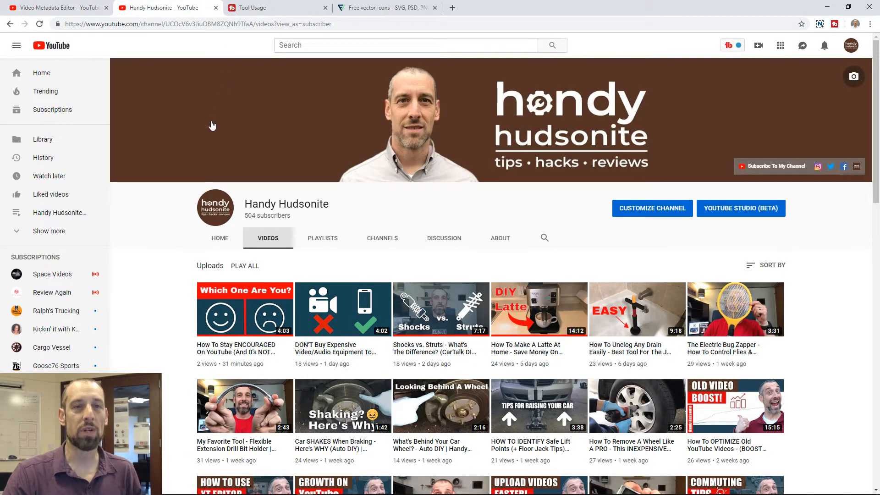